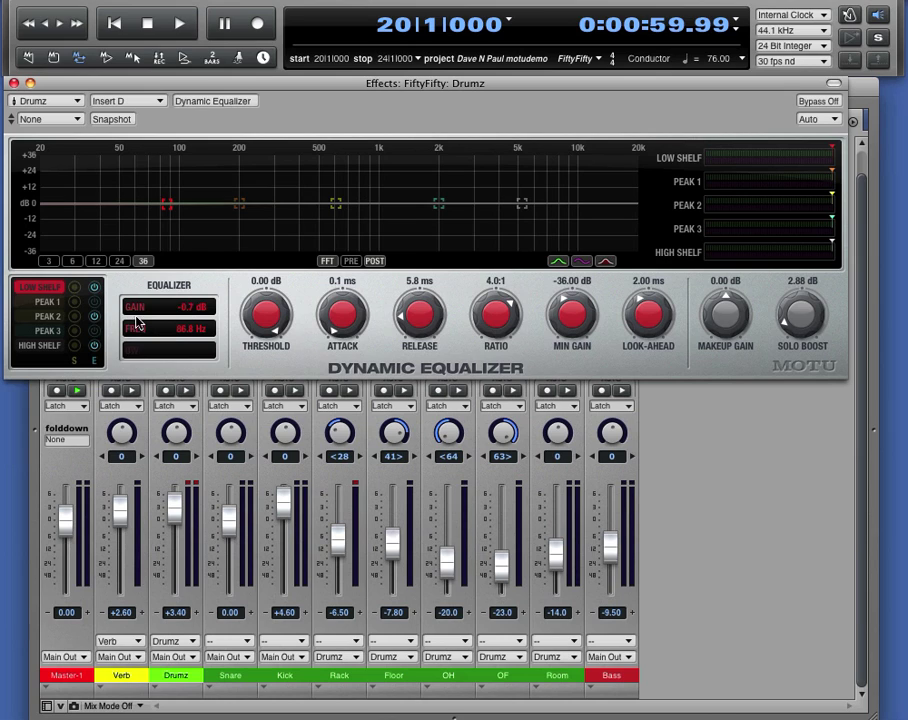
Step: Check the three peak bands and the high shelf band, then return to the low shelf
left_click(41, 302)
left_click(44, 316)
left_click(46, 331)
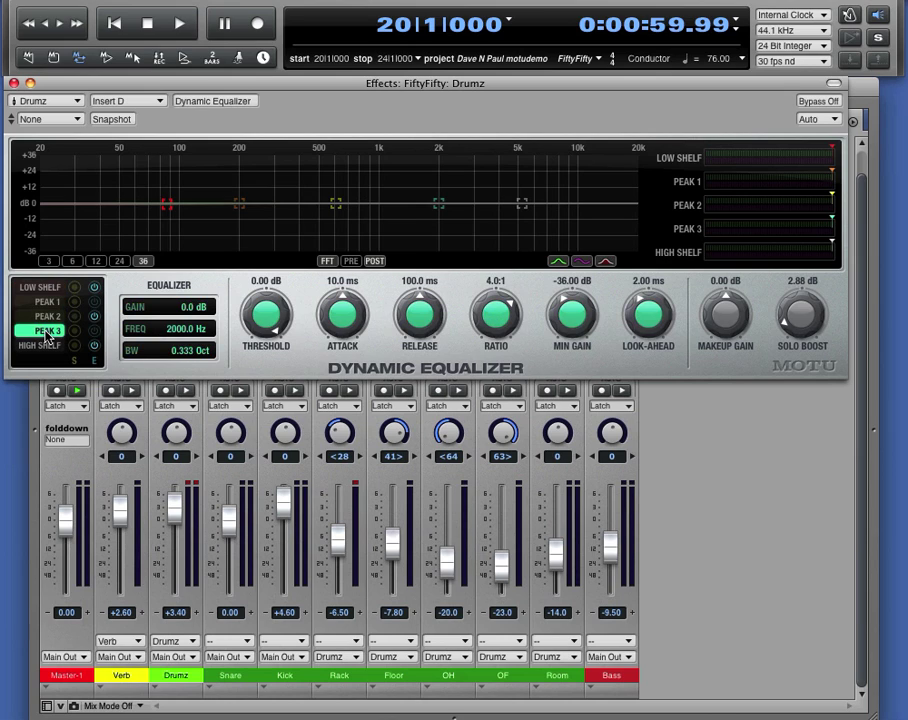
left_click(45, 346)
left_click(46, 331)
left_click(46, 316)
left_click(46, 302)
left_click(40, 287)
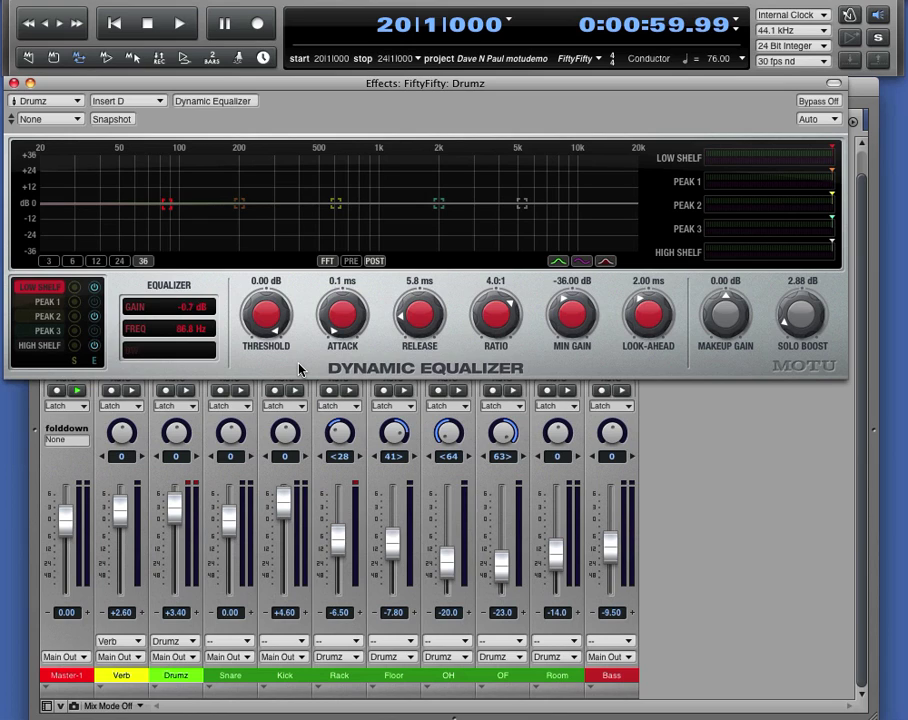
Step: With the song playing, boost the Drumz low shelf to 12.9 dB at 111.6 Hz with a -39.9 dB threshold
key("space")
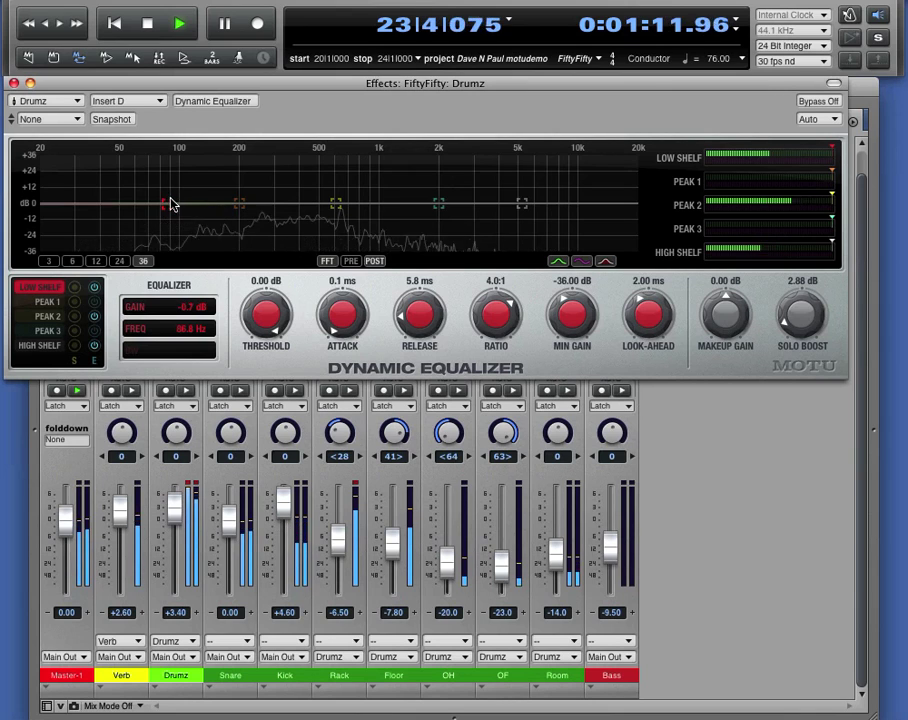
left_click_drag(172, 203, 189, 191)
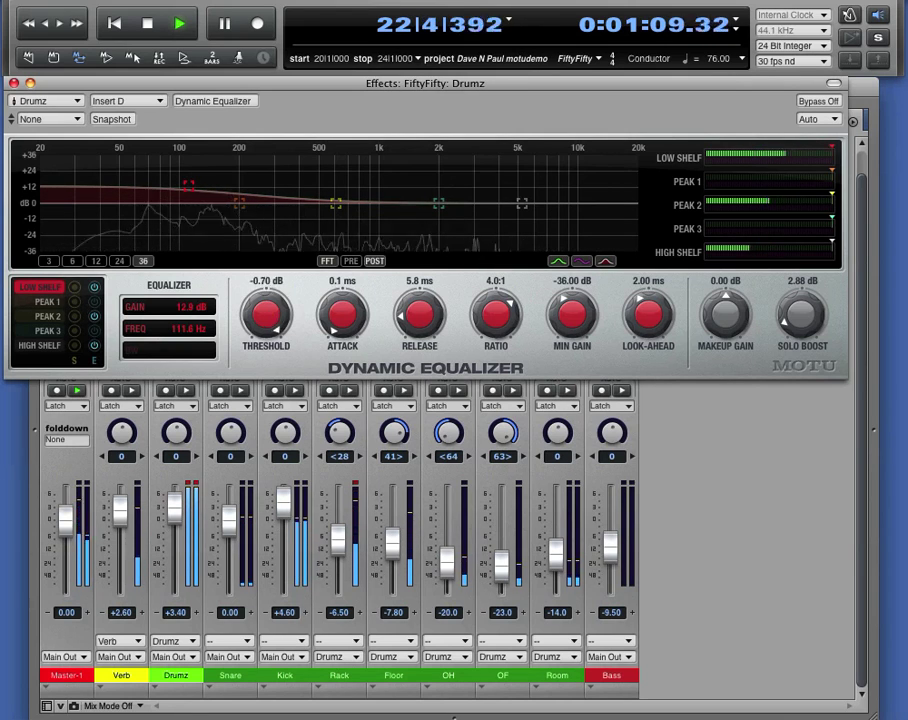
left_click_drag(266, 314, 266, 346)
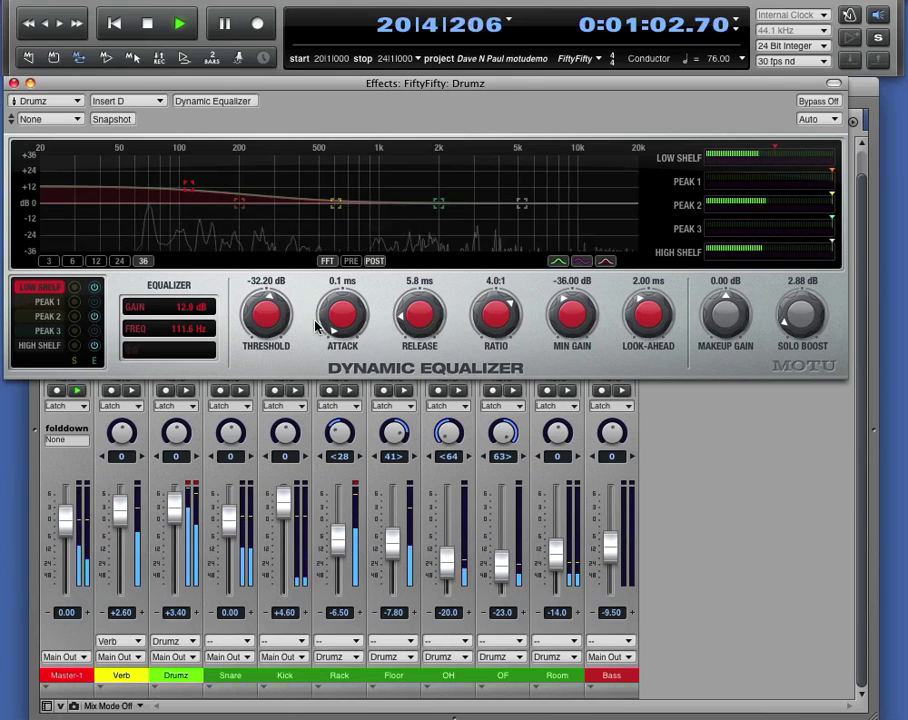
left_click_drag(266, 314, 266, 321)
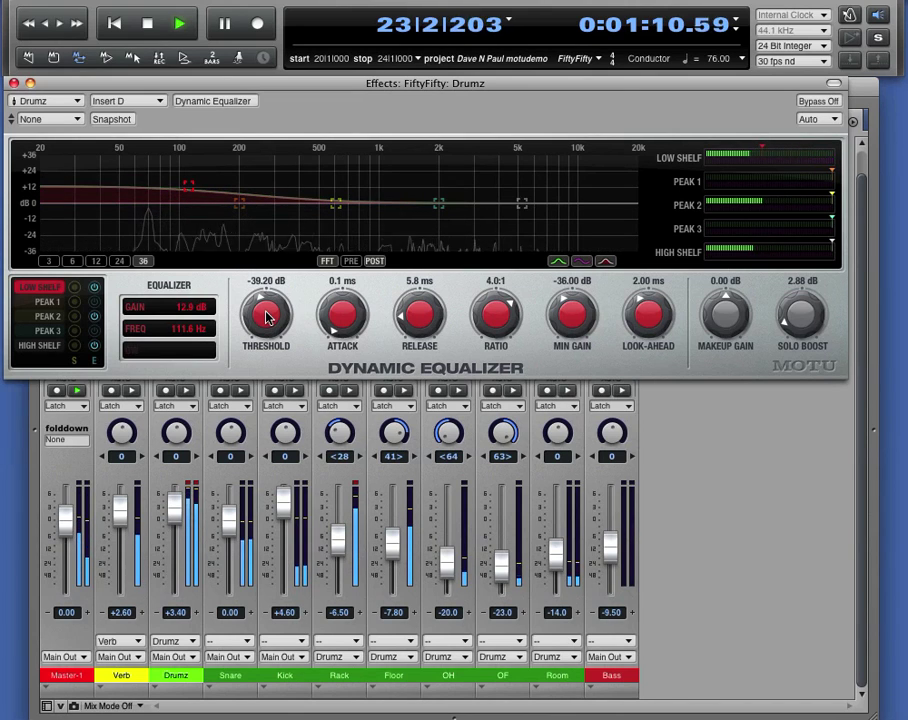
left_click(55, 347)
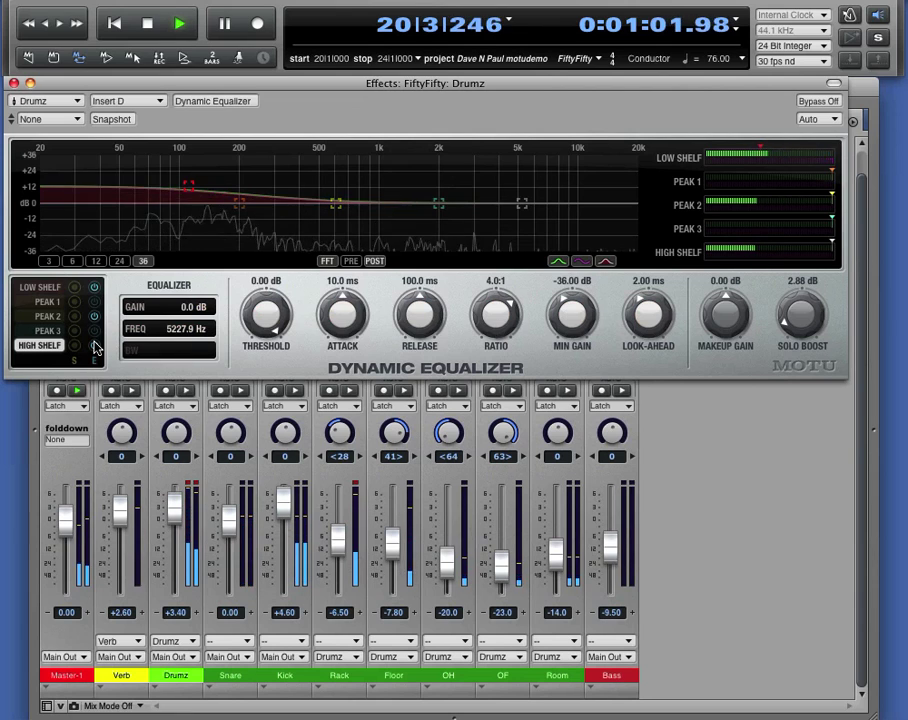
Step: Raise the Drumz high shelf to 6.8 dB at 5066.1 Hz, with 8.3 ms attack and a -34.30 dB threshold
left_click_drag(521, 206, 519, 195)
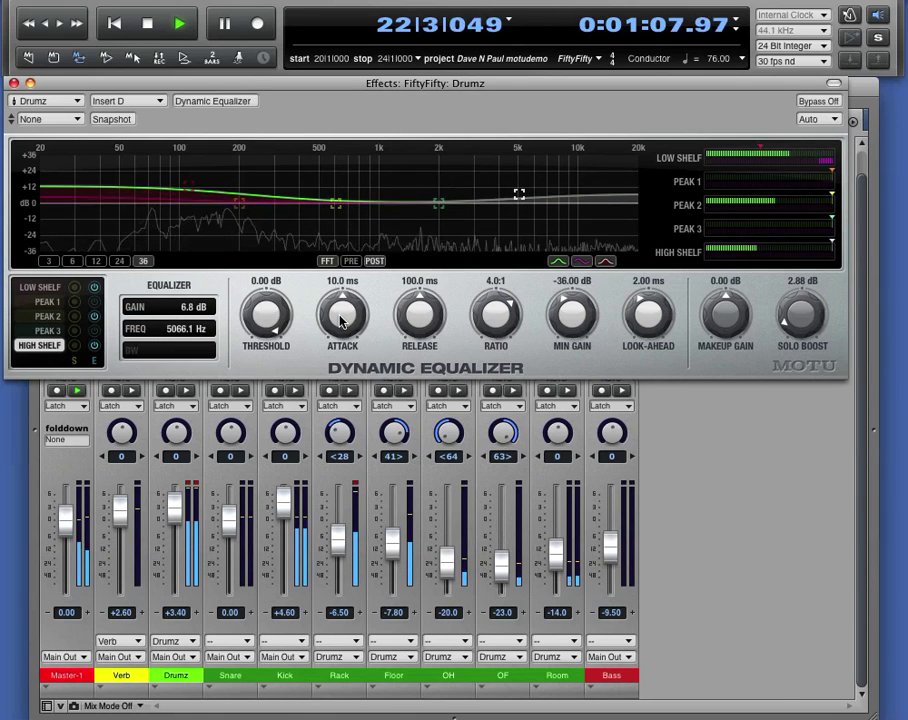
left_click_drag(341, 314, 341, 320)
left_click_drag(255, 316, 255, 377)
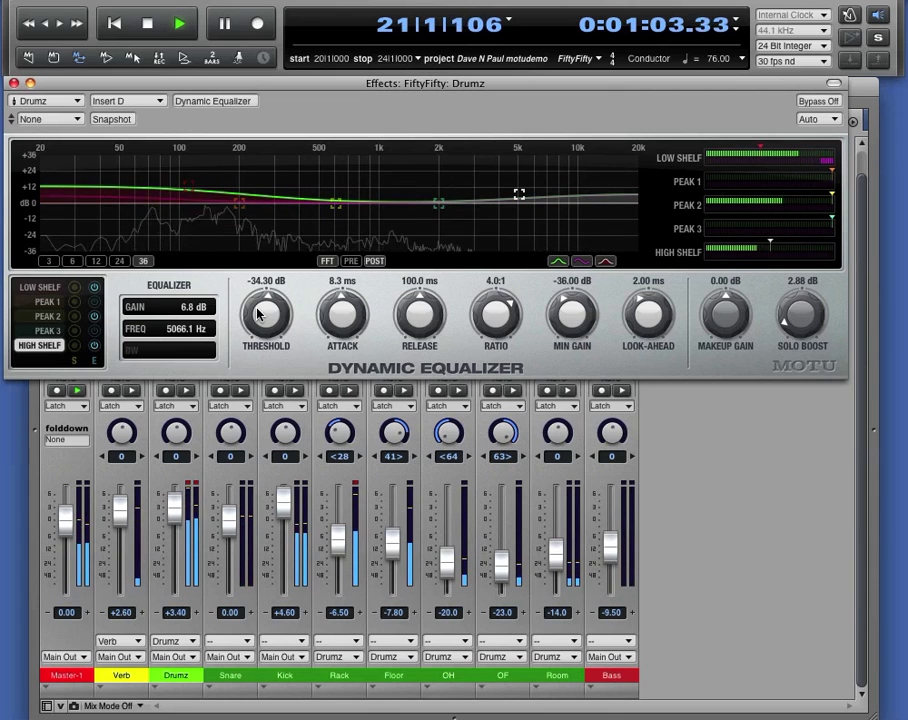
left_click(30, 288)
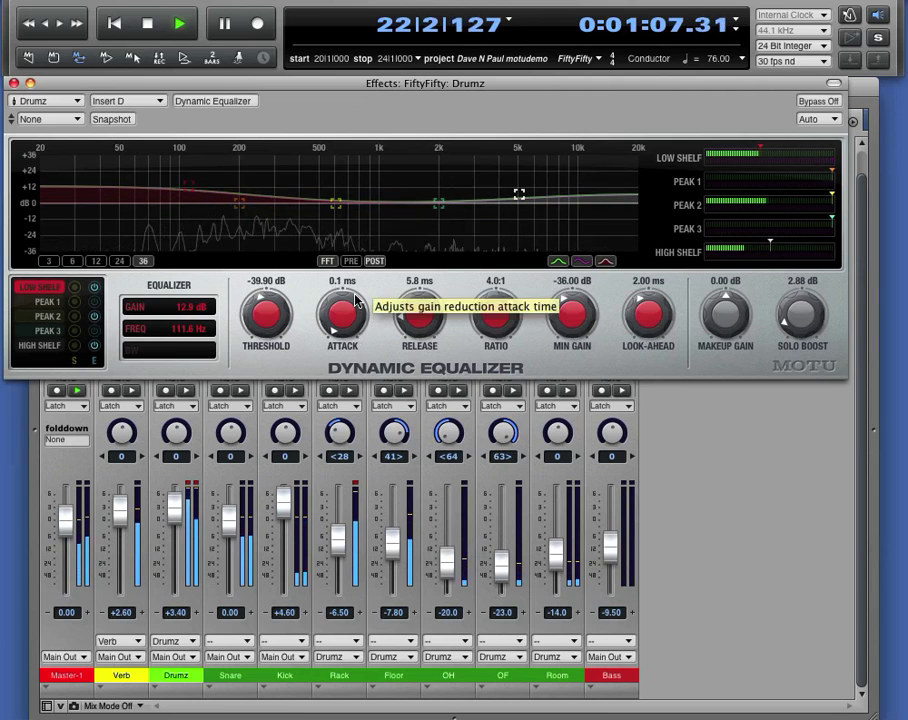
left_click(36, 345)
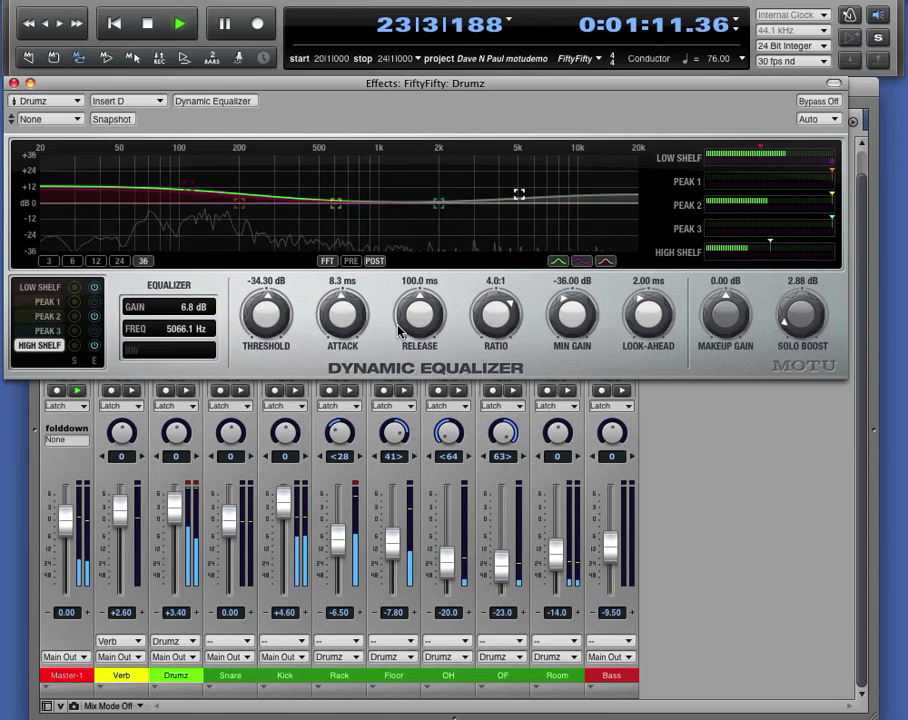
Step: Solo Peak 2 and sweep a 10.2 dB boost up to the snare at 1832.7 Hz
left_click(45, 316)
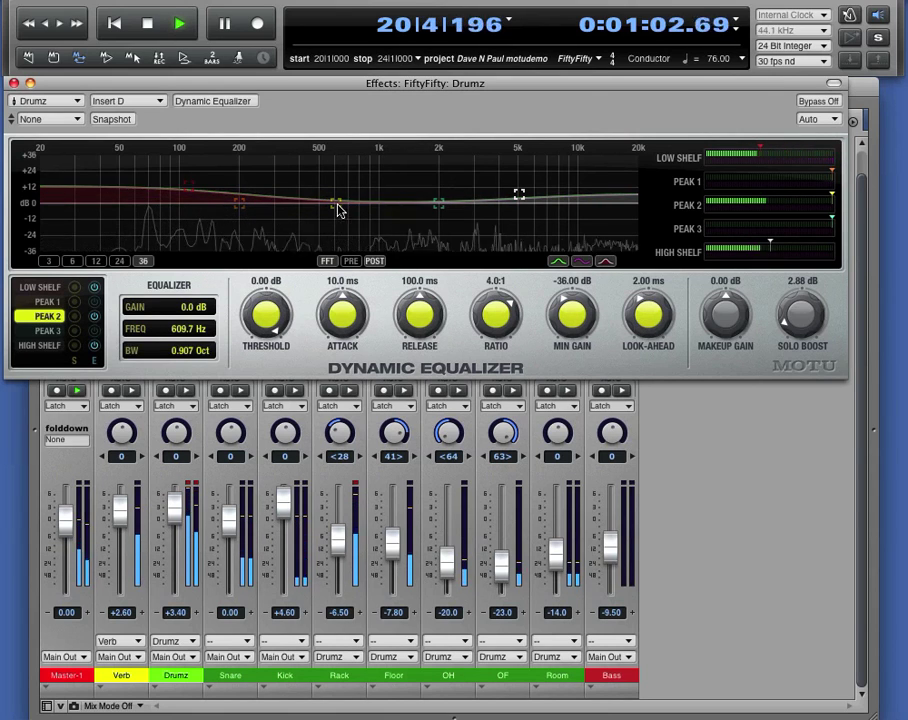
left_click_drag(338, 205, 373, 192)
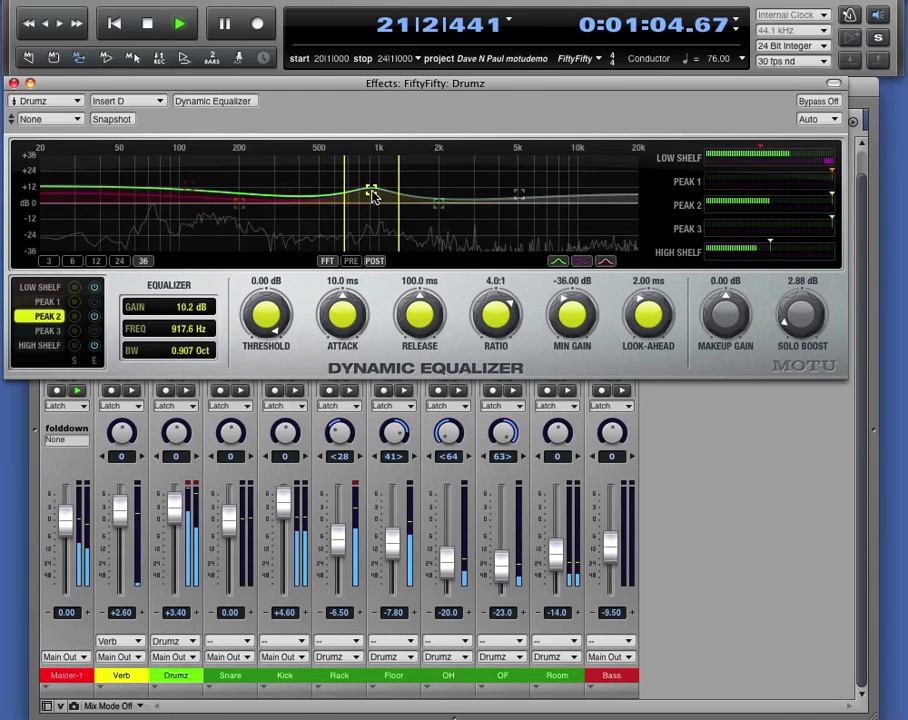
left_click(74, 316)
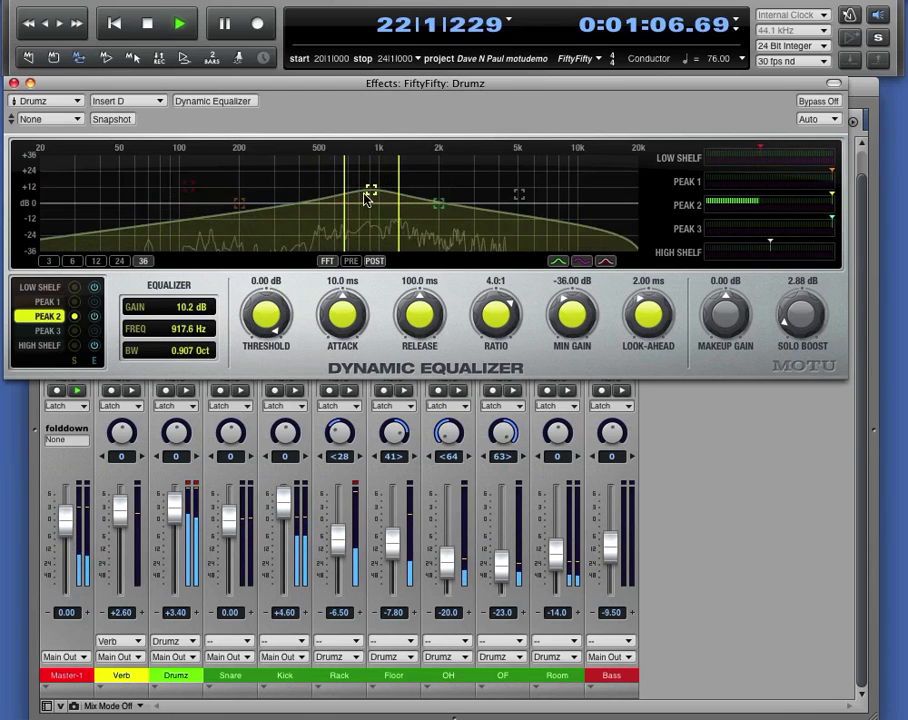
left_click_drag(371, 192, 431, 196)
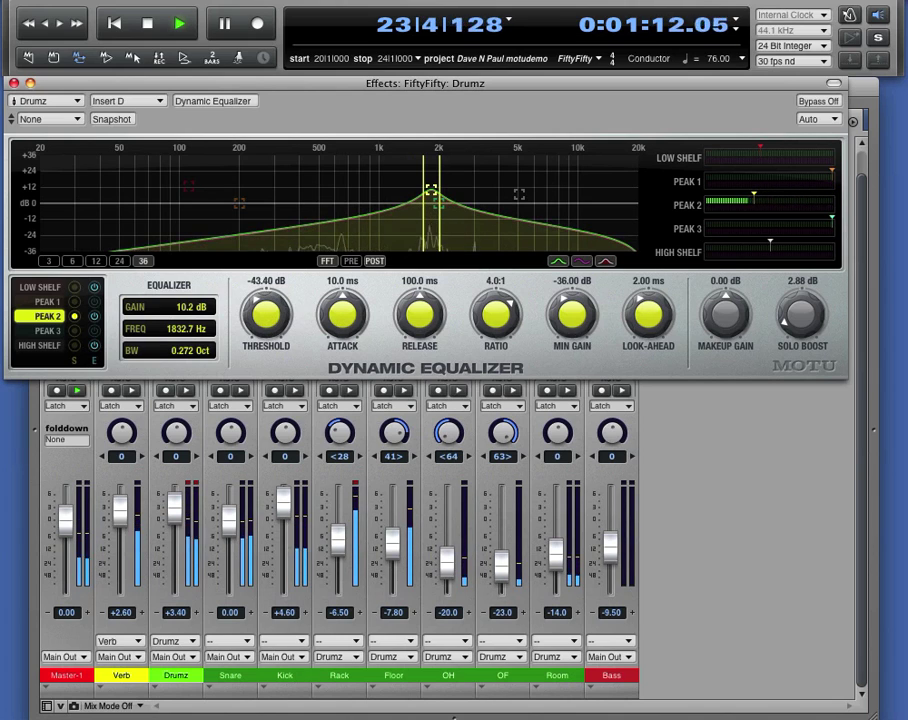
Step: Set the snare peak's attack to 0.1 ms, lower the Solo Boost, and unsolo the band
left_click_drag(336, 317, 338, 350)
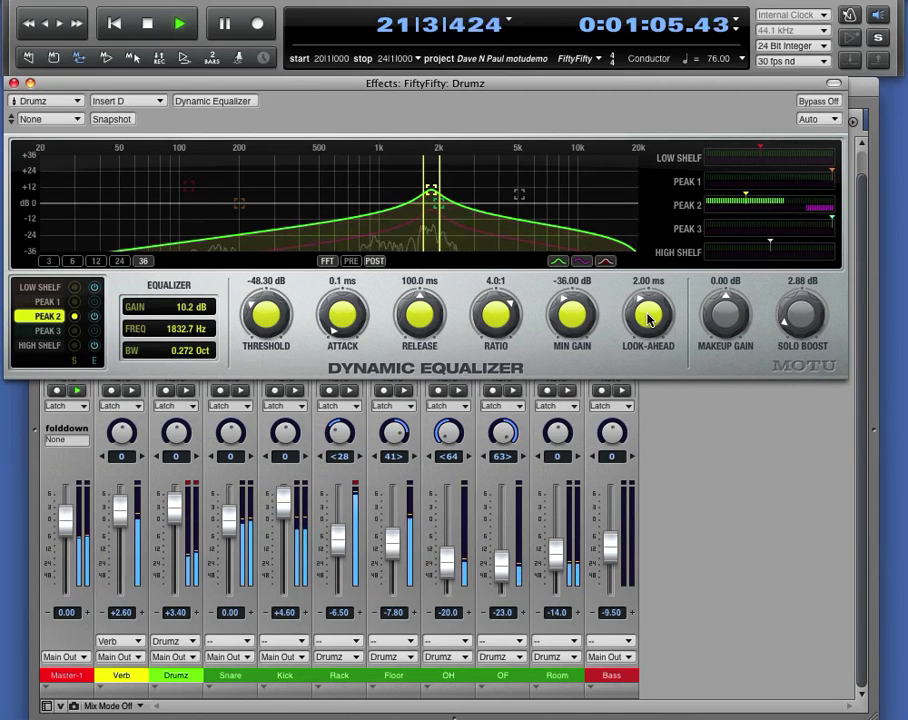
mouse_move(800, 315)
left_mouse_down()
mouse_move(800, 330)
mouse_move(800, 322)
left_mouse_up()
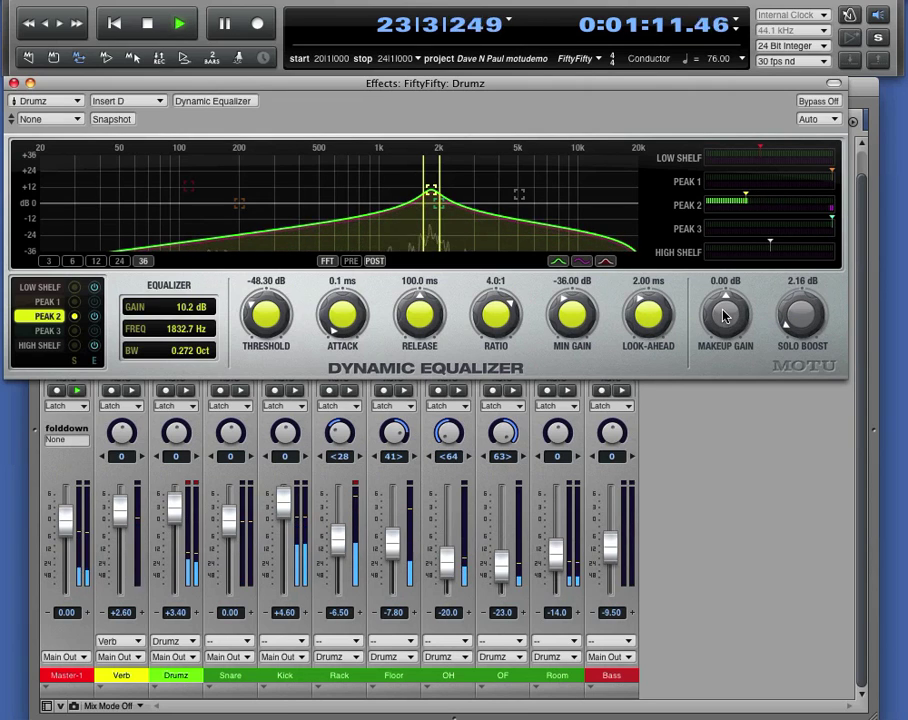
left_click(75, 317)
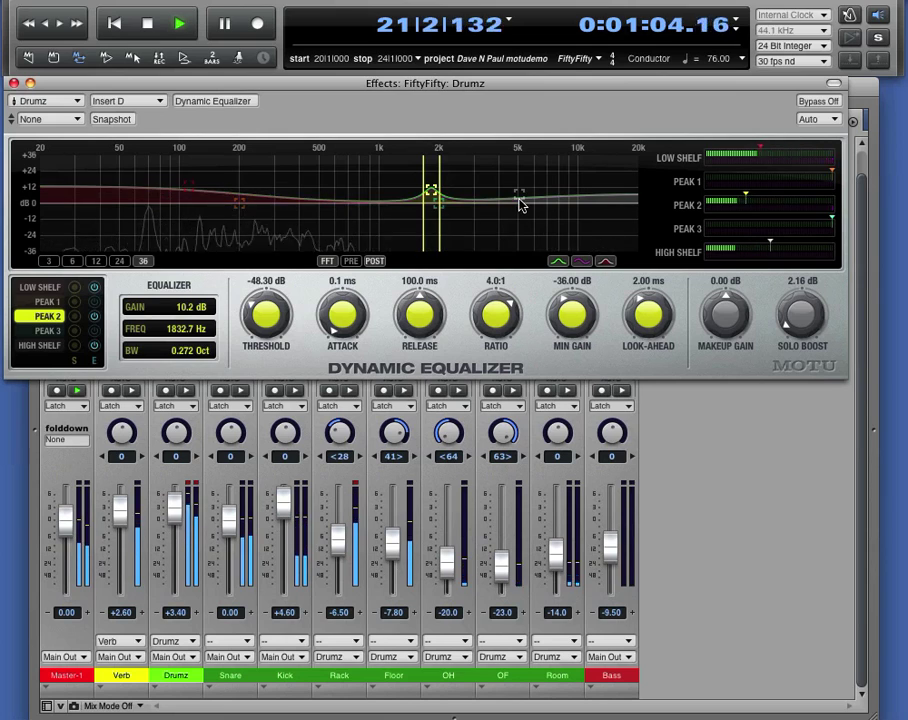
left_click(816, 102)
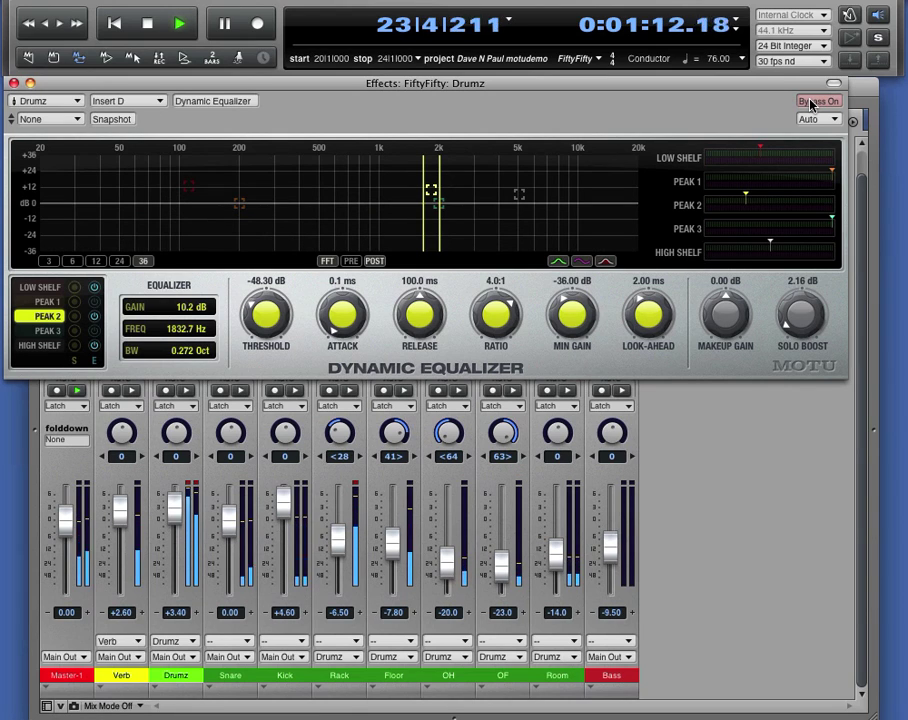
left_click(812, 103)
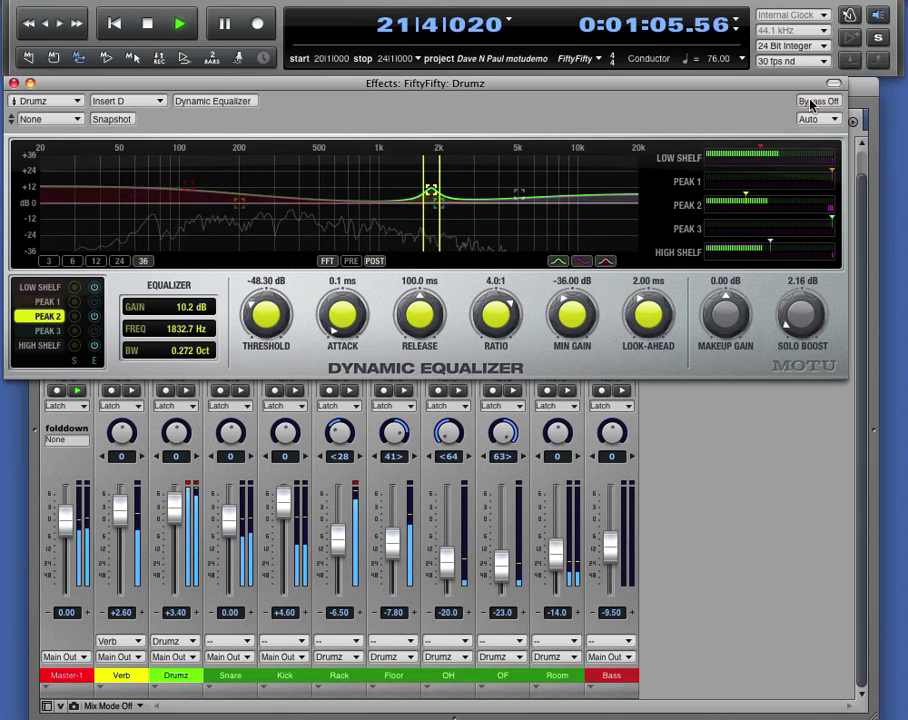
Step: Close the Drumz effects window, unmute and solo Bass, and open its Dynamic Equalizer insert
key("super+w")
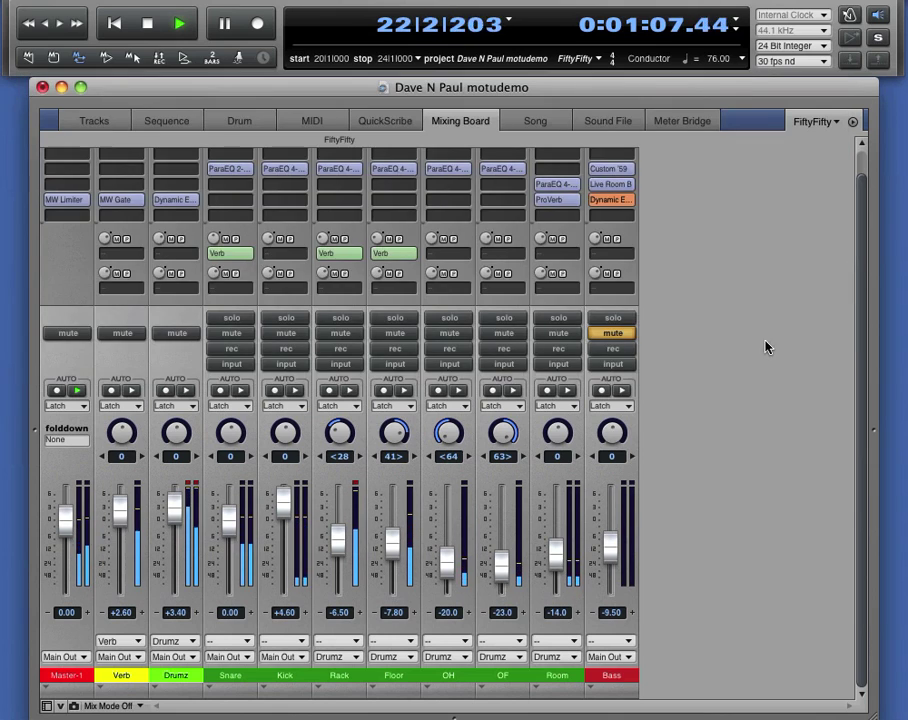
left_click(617, 333)
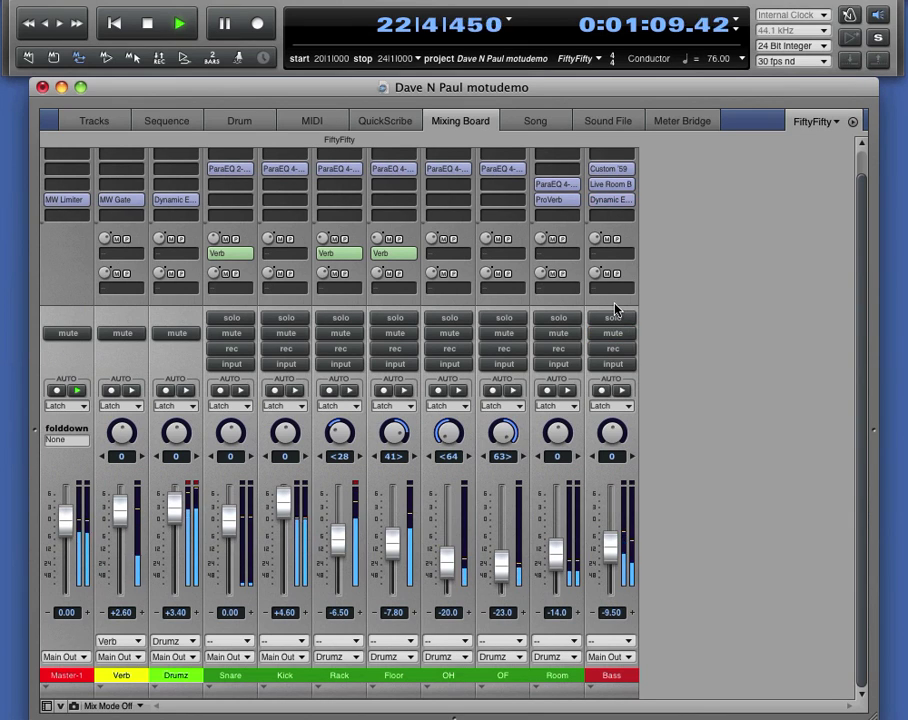
left_click(615, 319)
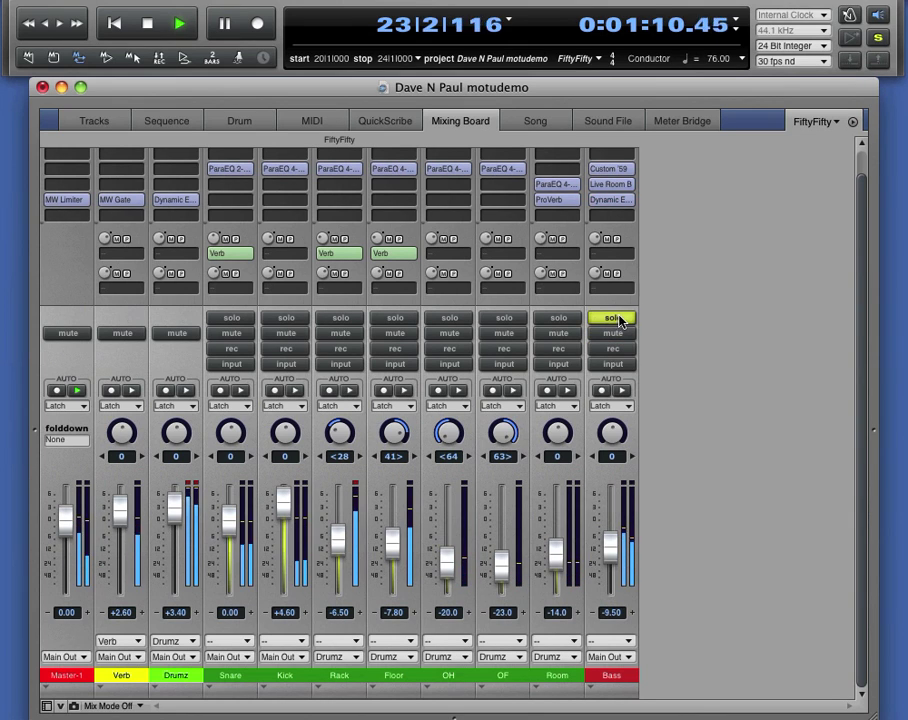
left_click(609, 199)
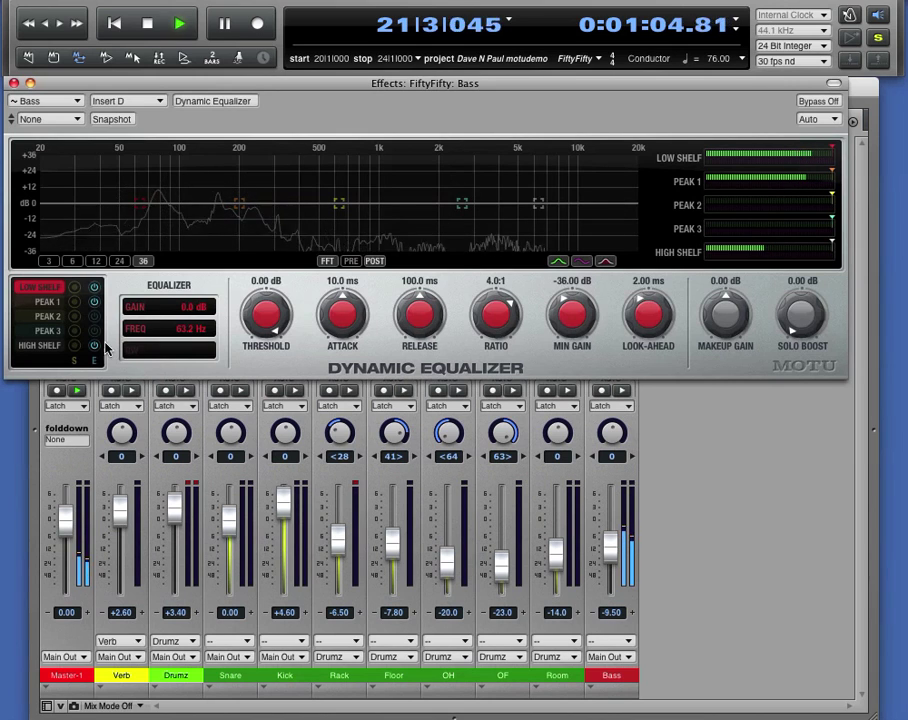
Step: Boost Bass Peak 3 by 14.3 dB at 3331.0 Hz, then bring the mixer forward and unsolo Bass
left_click(47, 331)
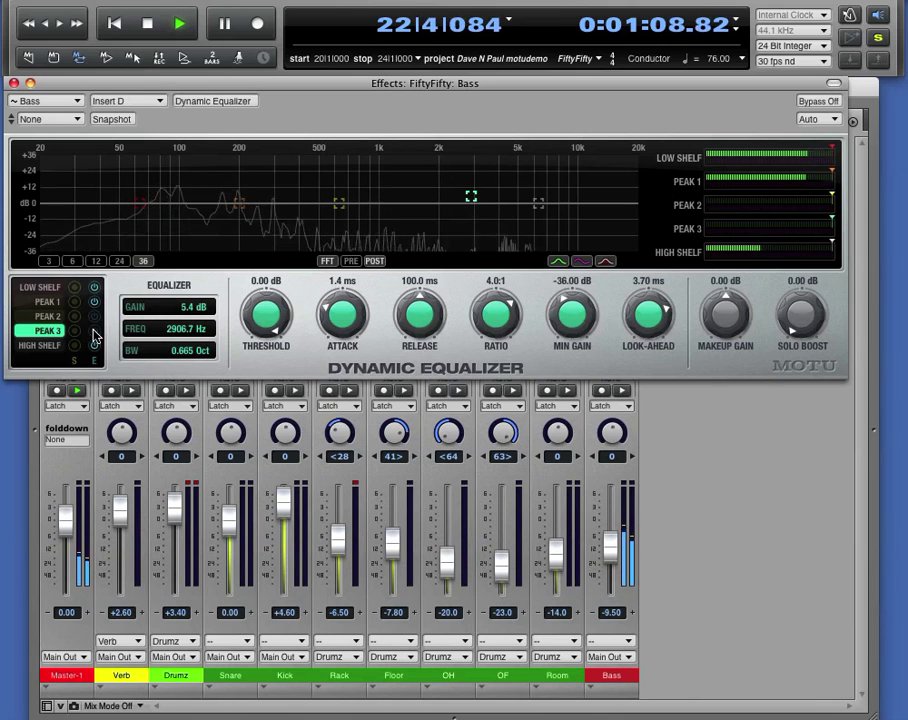
mouse_move(472, 199)
left_mouse_down()
mouse_move(478, 186)
mouse_move(495, 187)
mouse_move(465, 181)
mouse_move(476, 178)
mouse_move(475, 187)
left_mouse_up()
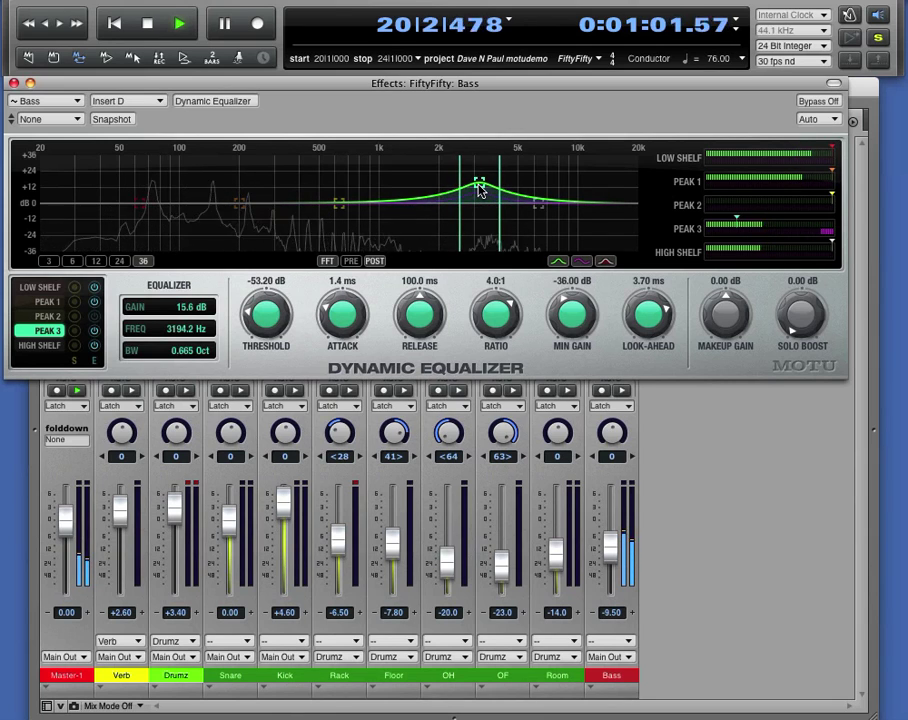
left_click_drag(480, 190, 491, 201)
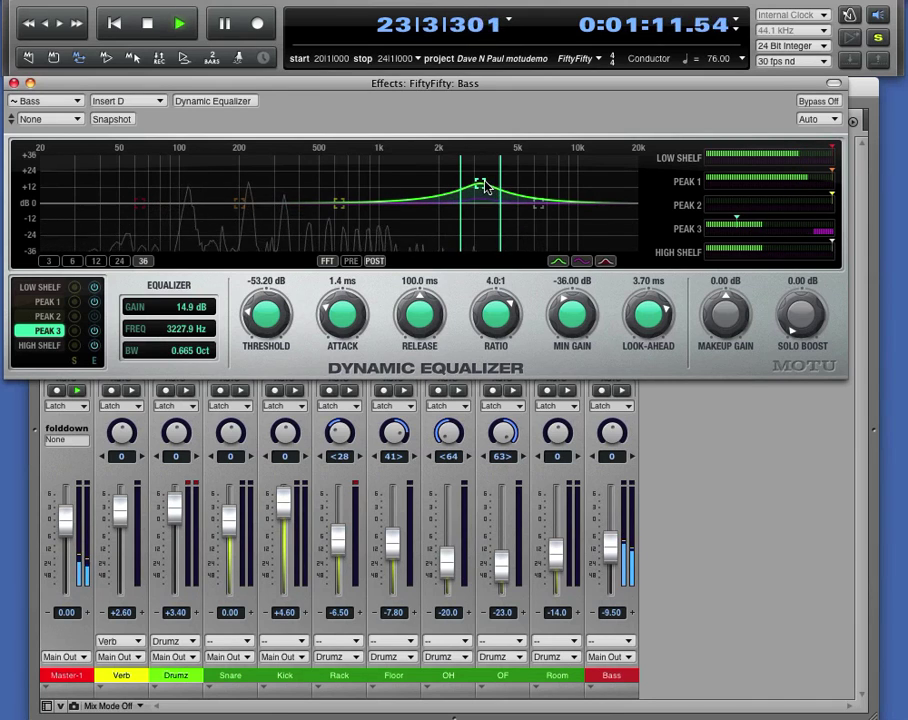
left_click_drag(481, 190, 485, 190)
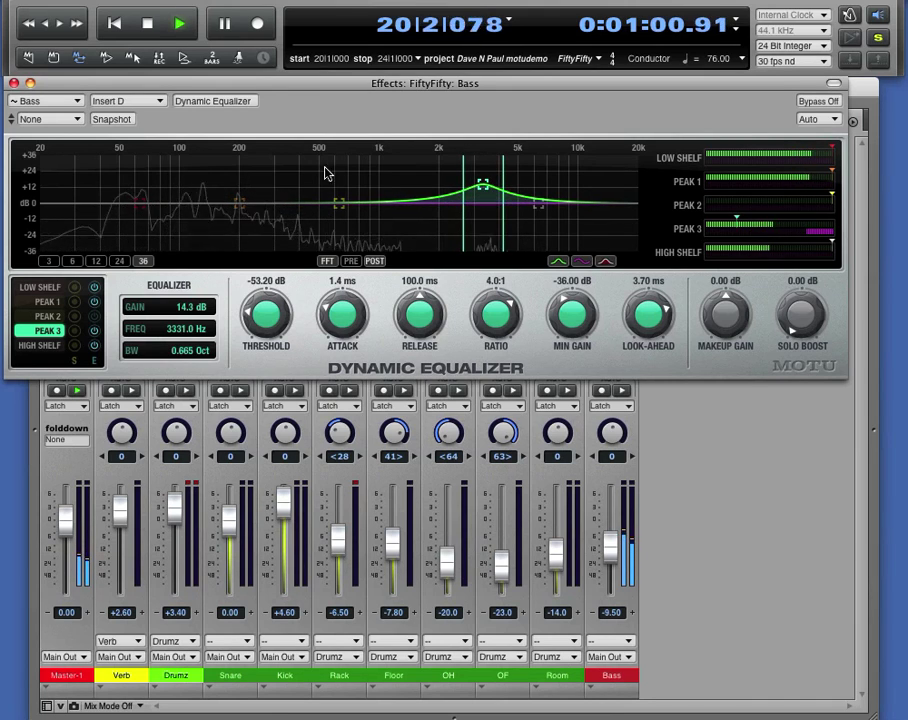
left_click(672, 431)
left_click(616, 318)
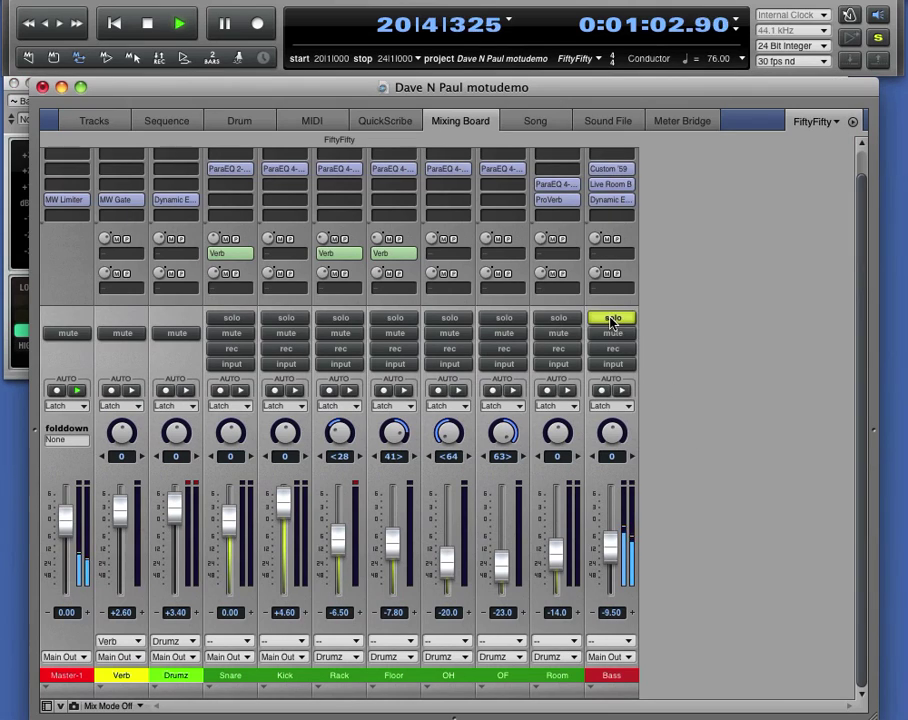
Step: Bring the Effects: FiftyFifty: Bass equalizer window back in front of the Mixing Board
left_click(8, 211)
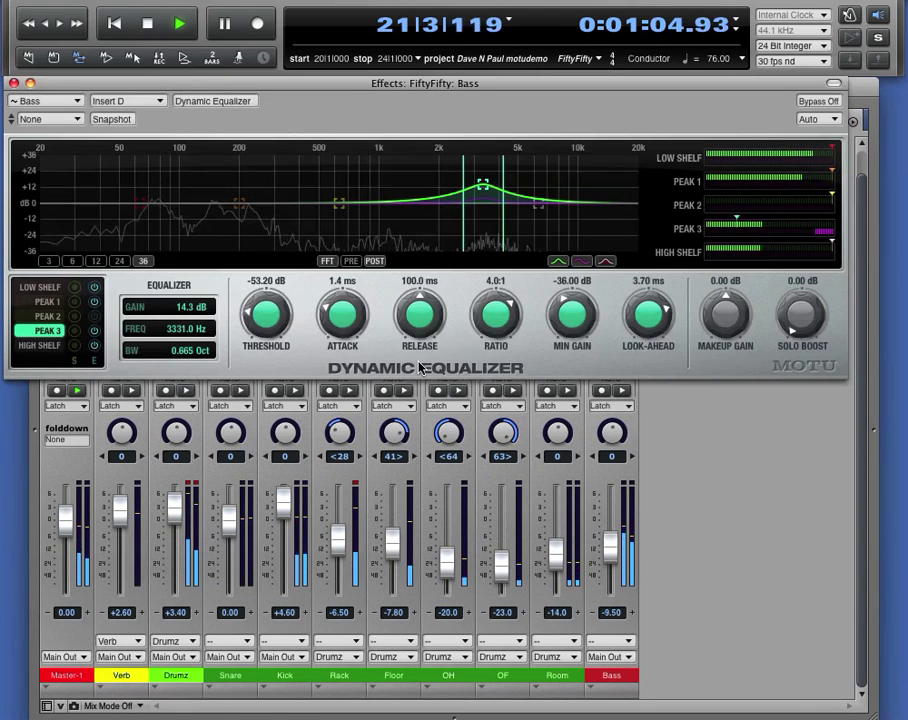